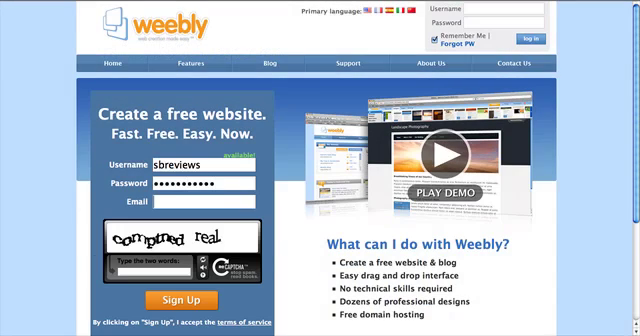
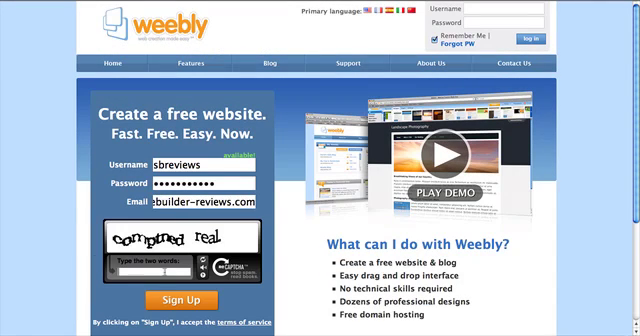
Submit the sign-up form for the free account with username sbreviews
key(Return)
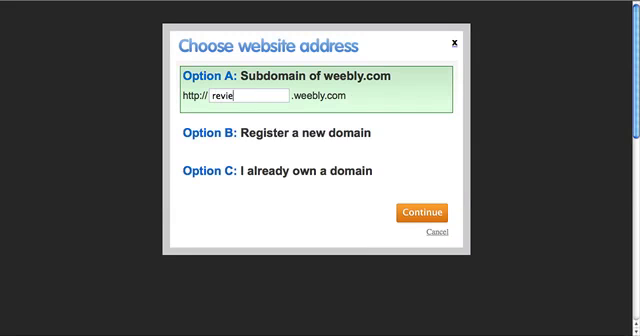
Confirm sbreviews.weebly.com as the site address and continue into the editor
click(422, 212)
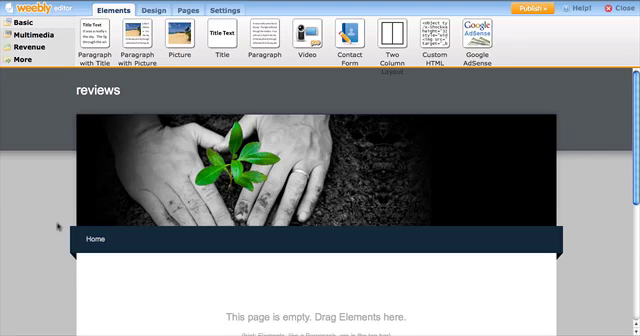
Place a Paragraph with Title block reading 'Our new homepage' and 'This is the first paragraph.'
drag(95, 35, 140, 274)
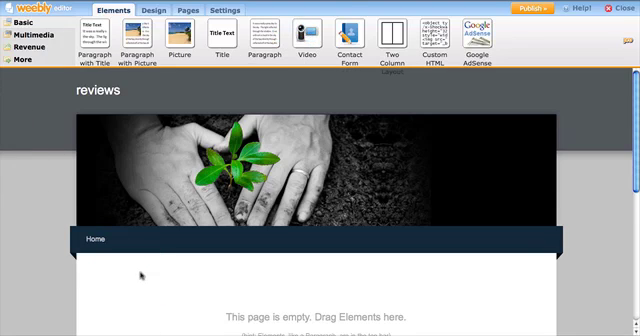
click(140, 274)
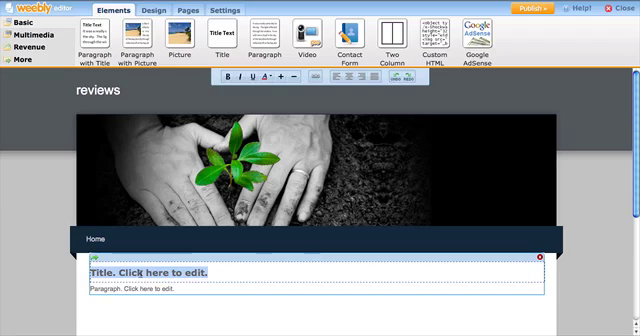
text(Our ne)
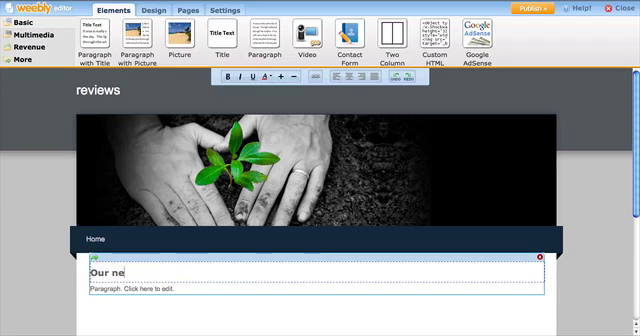
text(w homepage)
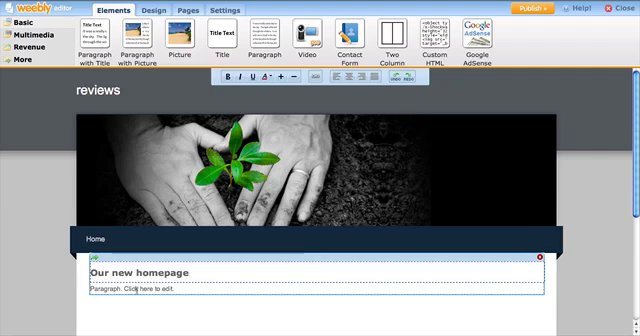
click(135, 289)
key(BackSpace)
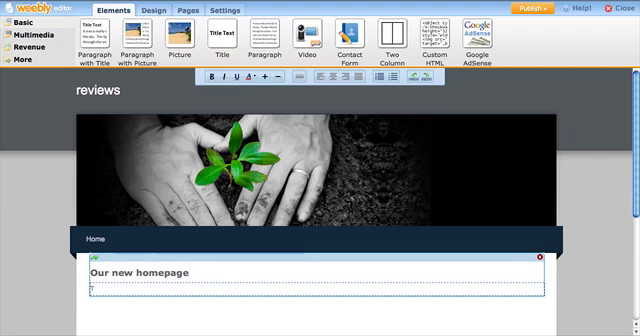
text(he first paragraph.)
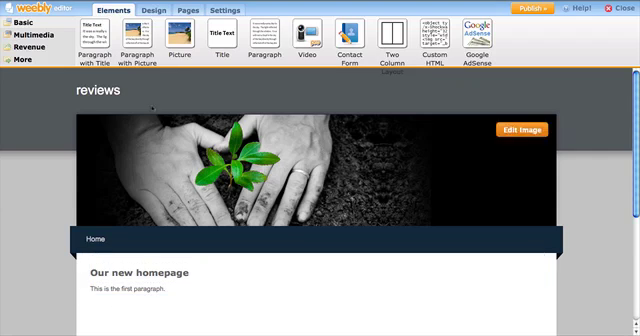
Add a picture below the paragraph showing an uploaded sunflower photo, then drop a YouTube block
mouse_move(180, 35)
mouse_down()
mouse_move(133, 235)
mouse_move(101, 264)
mouse_up()
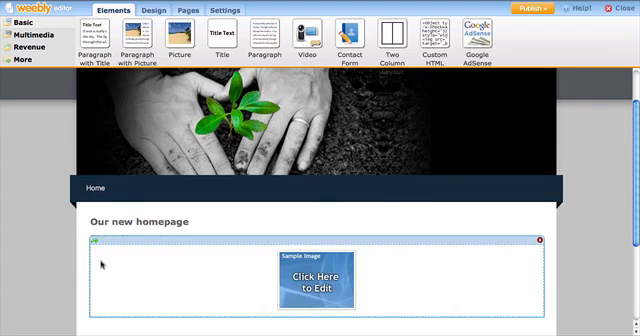
click(316, 277)
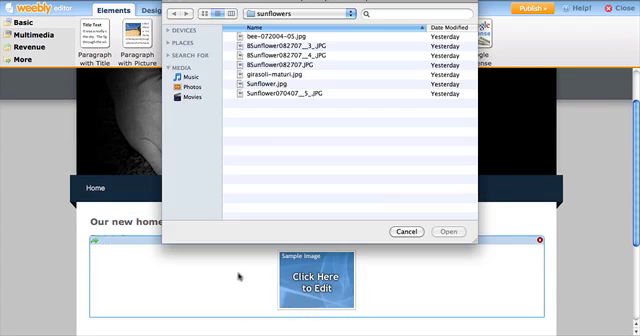
click(280, 36)
click(450, 230)
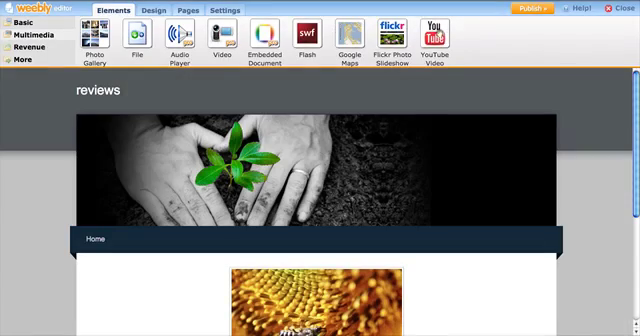
drag(434, 36, 318, 277)
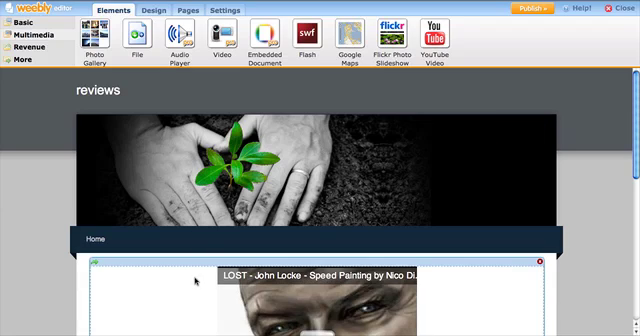
Embed the pasted 'Zombieland' Trailer HD URL, sized Extra Large and positioned Left
click(328, 277)
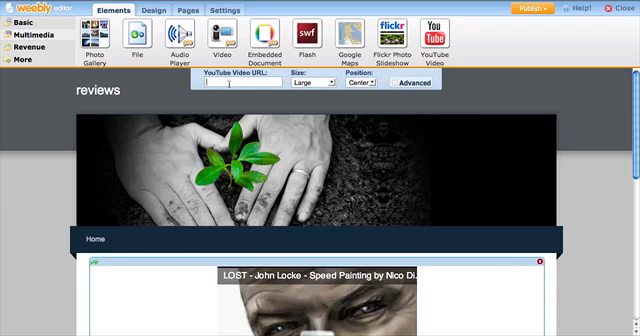
key(ctrl+v)
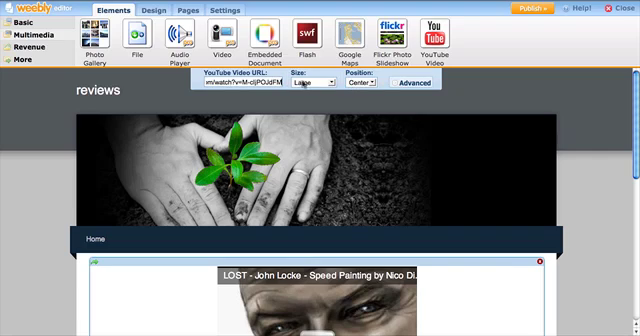
click(308, 83)
click(309, 121)
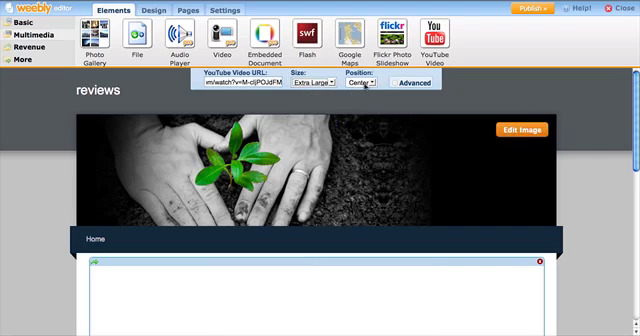
click(361, 82)
click(356, 92)
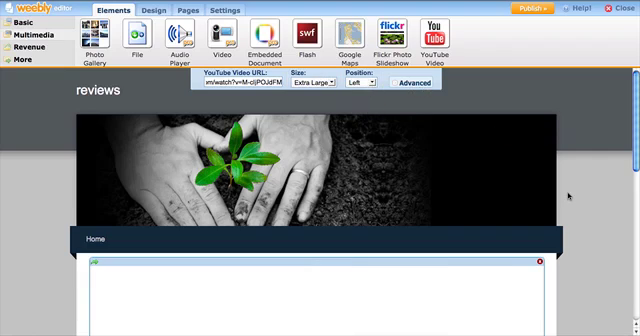
scroll(583, 193, down, 3)
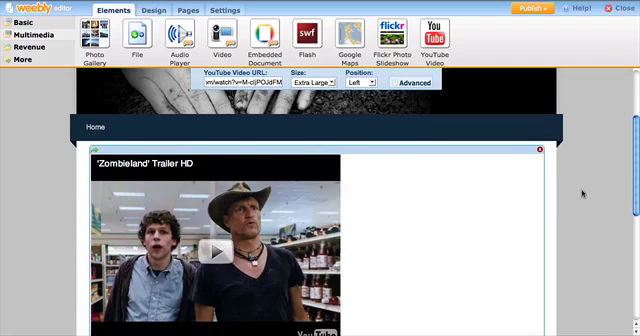
scroll(583, 193, up, 3)
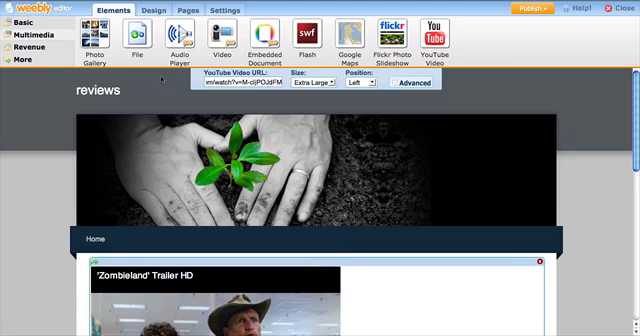
Add a photo gallery above the video and upload three sunflower photos into it
drag(95, 38, 180, 265)
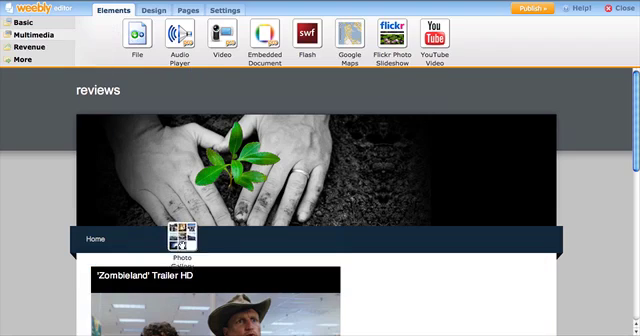
click(150, 300)
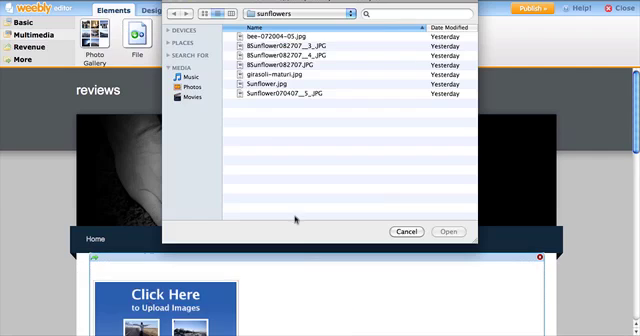
shift+click(310, 55)
click(448, 231)
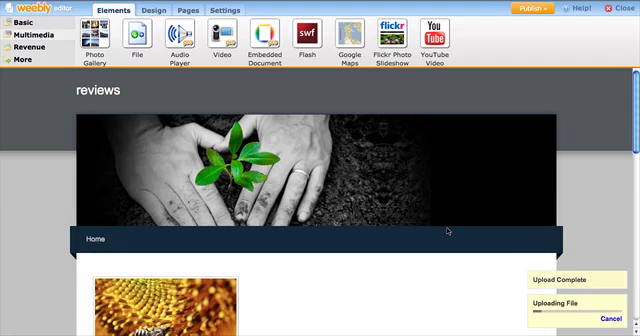
scroll(448, 231, down, 2)
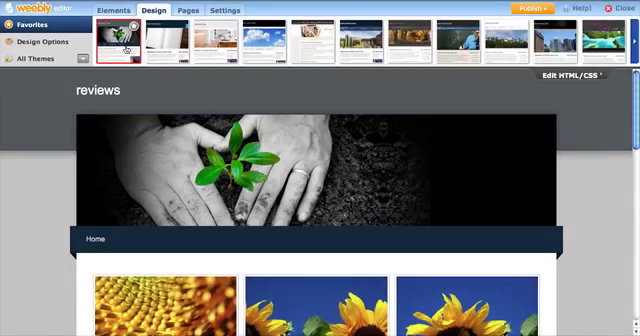
In Design Options set the site title font to Georgia and open its size choices
click(30, 41)
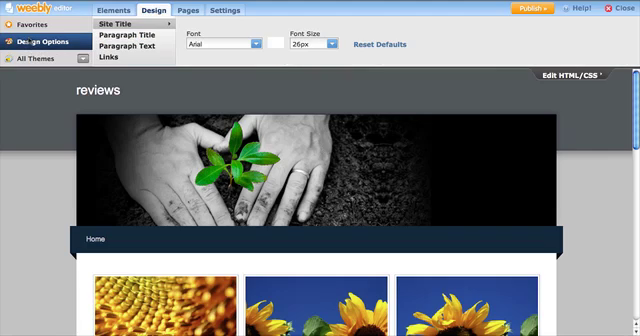
click(239, 45)
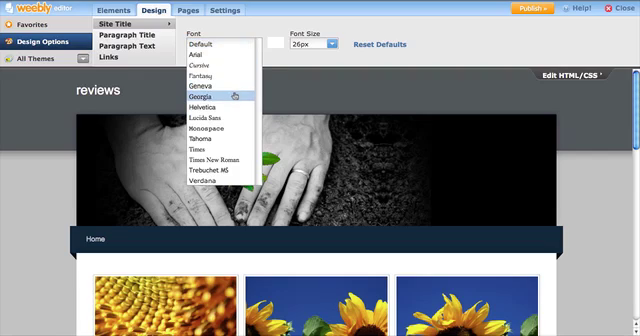
click(204, 96)
click(330, 44)
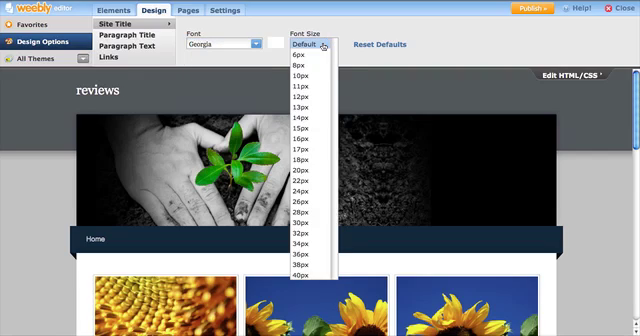
Finish the site title at 40px, then set paragraph titles to Helvetica at 40px
click(318, 275)
click(127, 35)
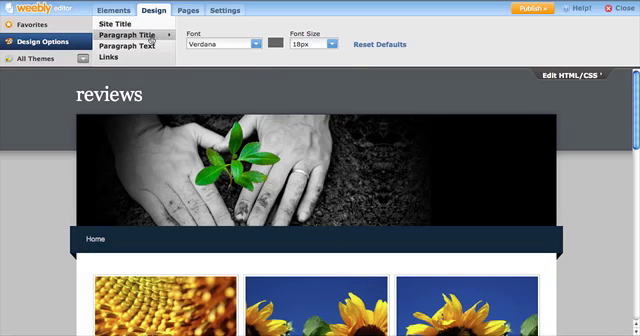
click(255, 44)
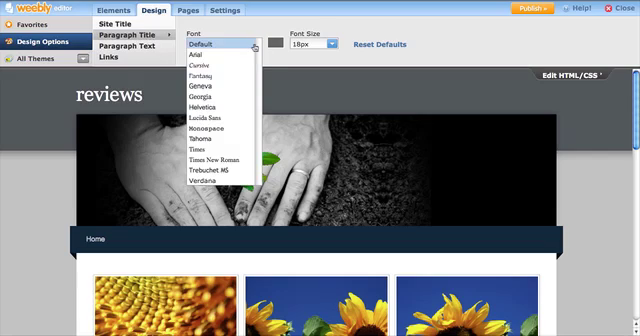
click(230, 106)
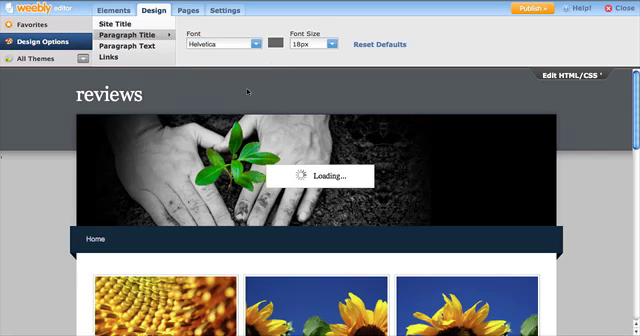
click(308, 44)
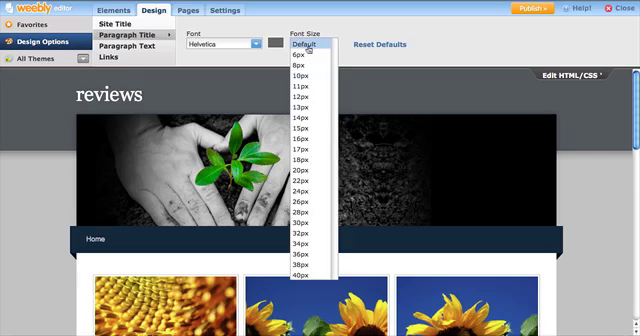
click(300, 275)
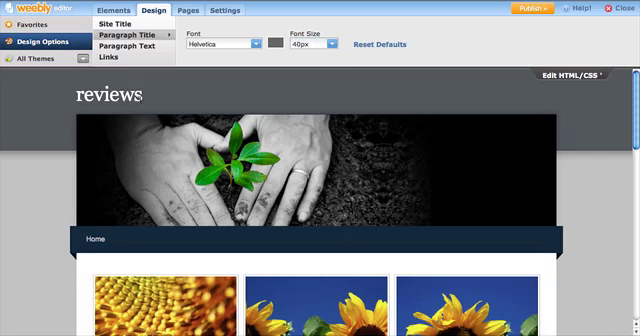